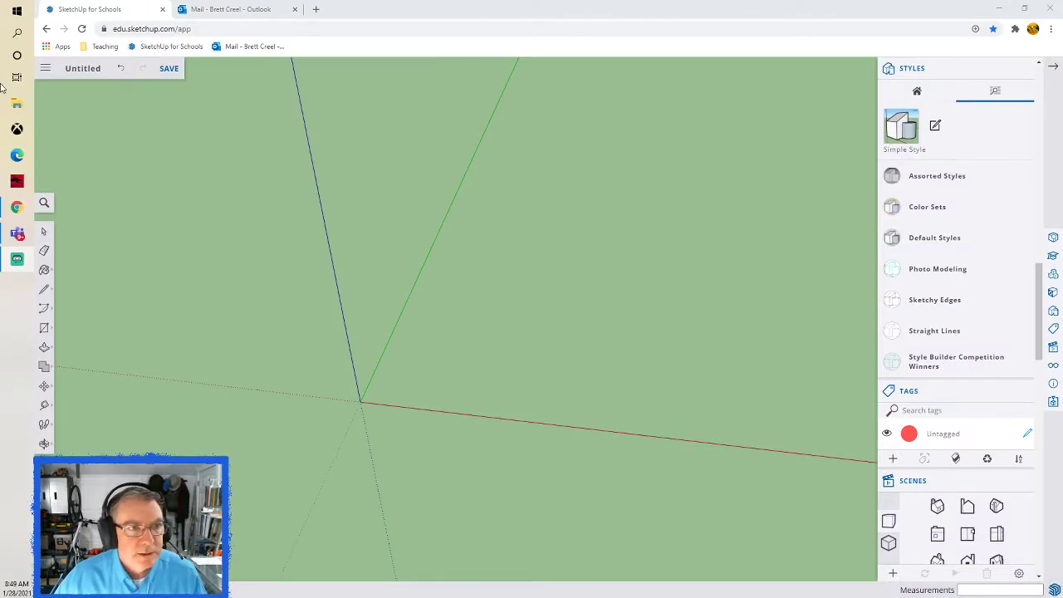
pyautogui.click(48, 70)
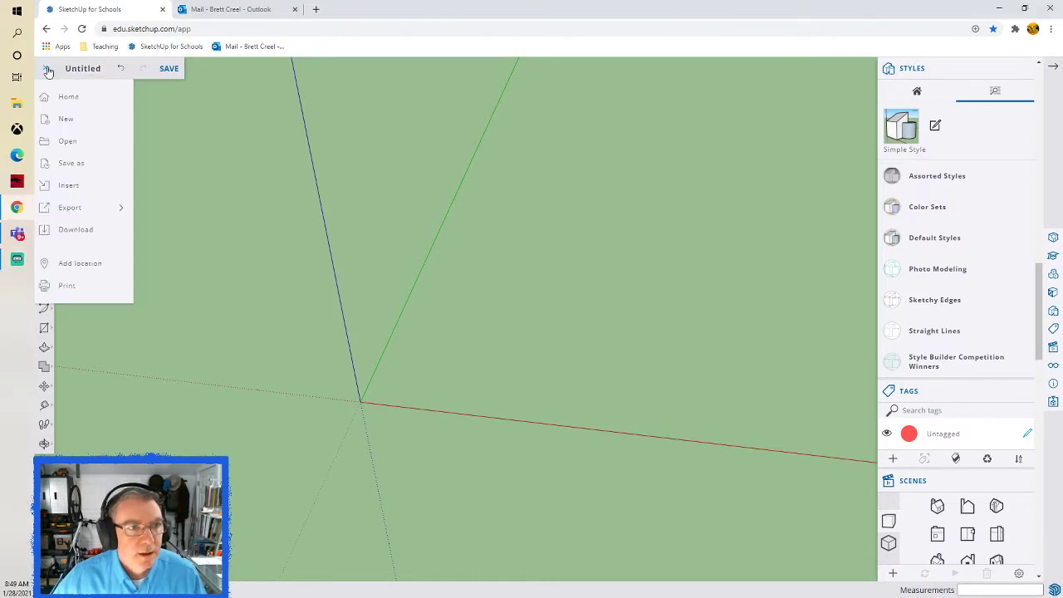
pyautogui.click(69, 186)
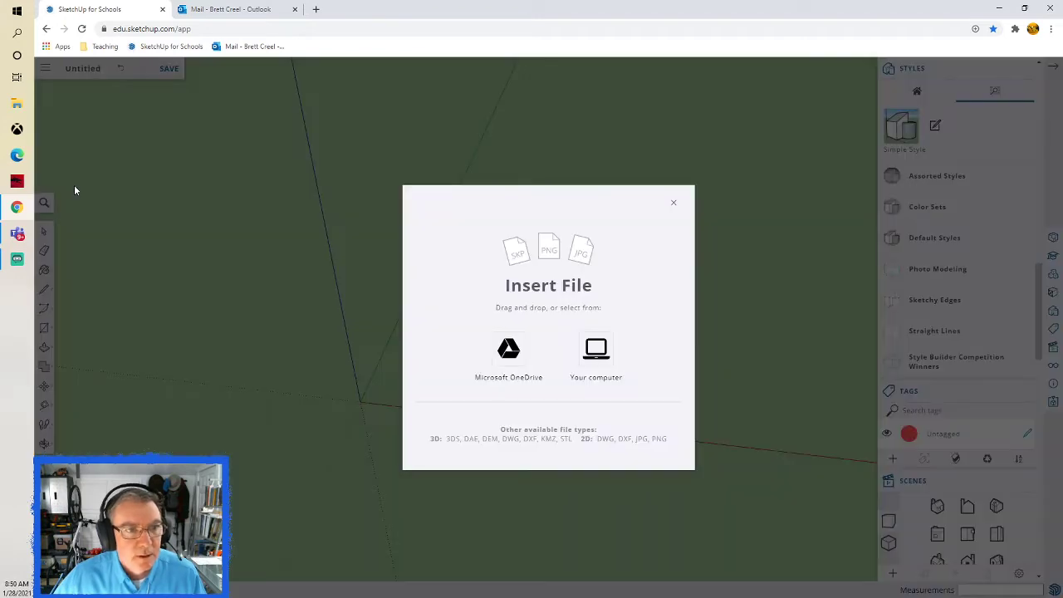
pyautogui.click(598, 355)
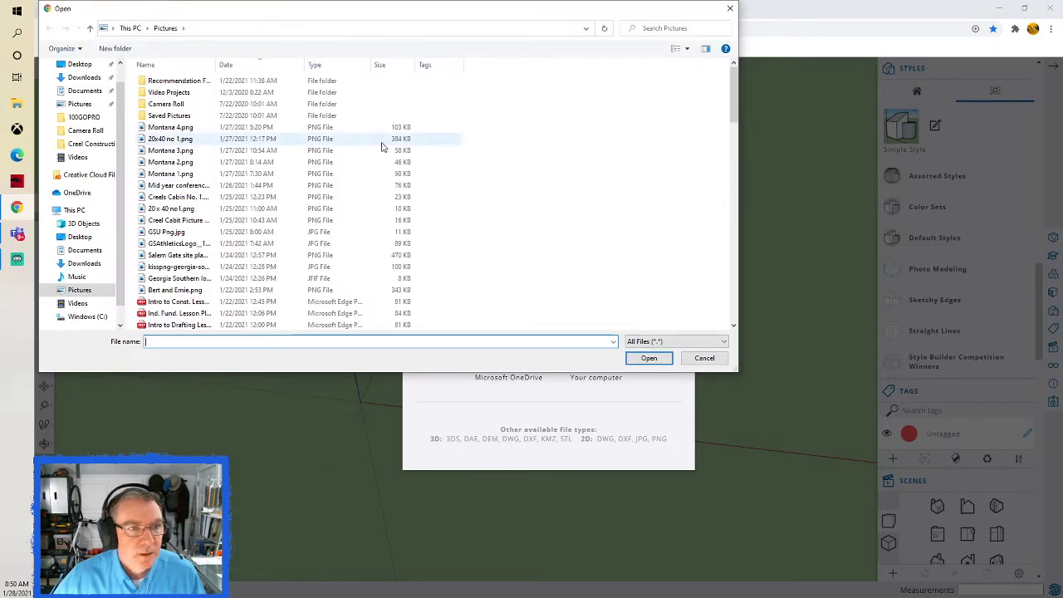
pyautogui.doubleClick(187, 164)
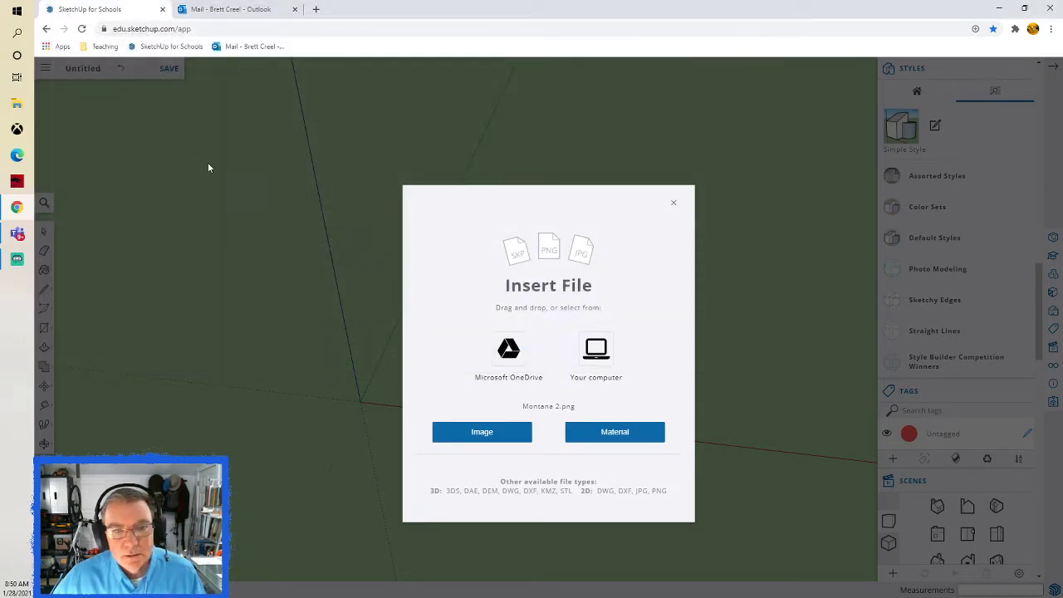
pyautogui.click(615, 433)
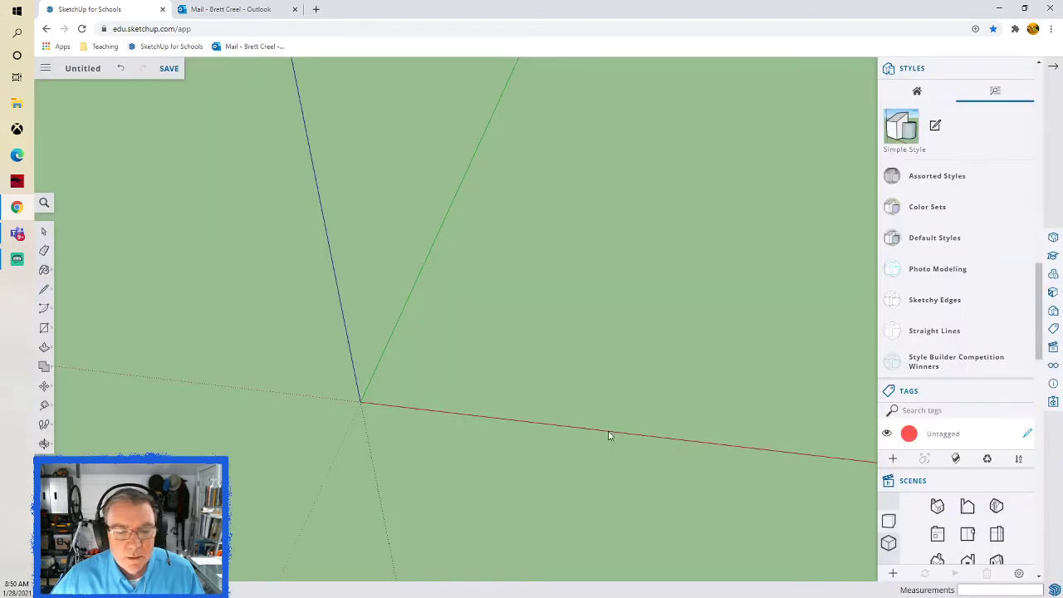
pyautogui.doubleClick(120, 72)
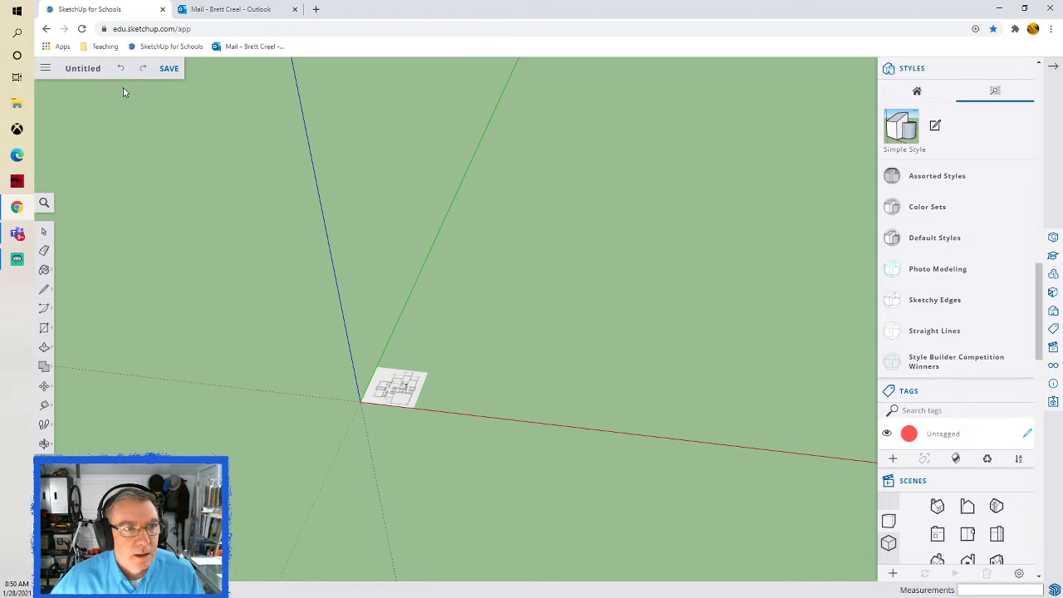
pyautogui.moveTo(311, 300); pyautogui.dragTo(506, 469)
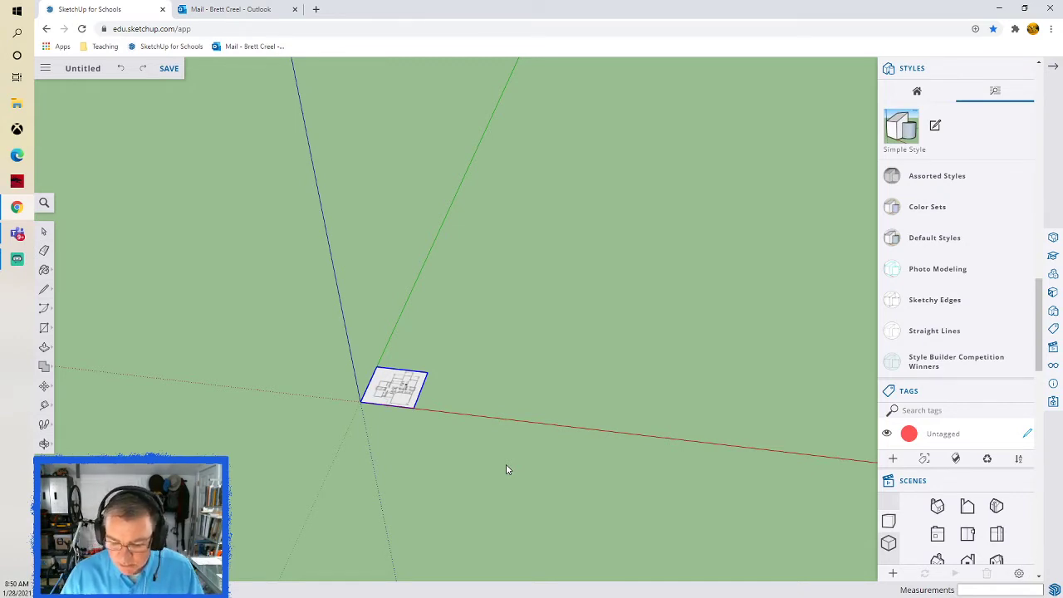
pyautogui.press('Delete')
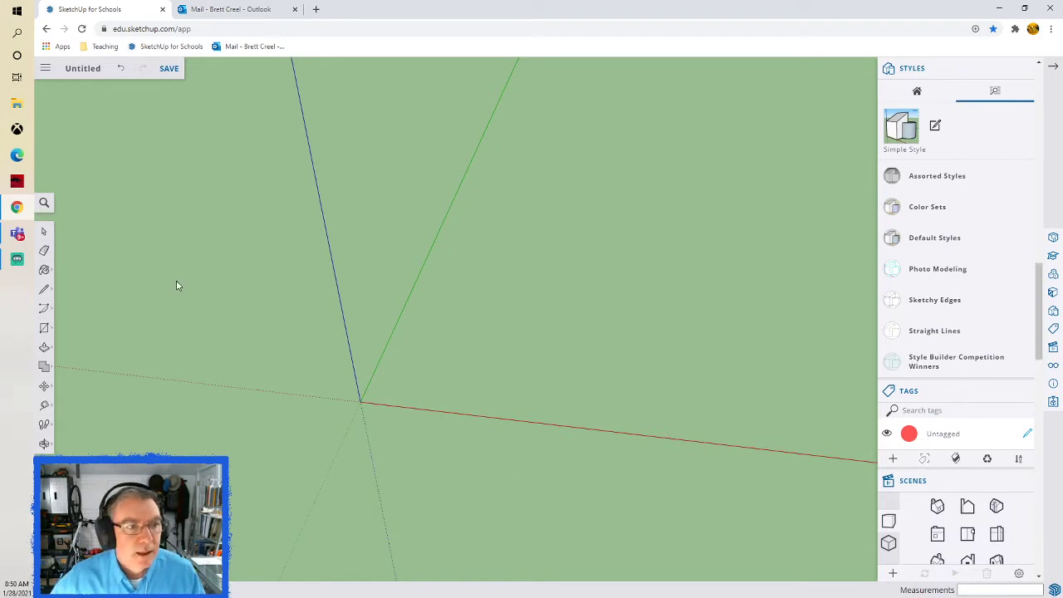
# - Insert Montana 2.png from the computer as an image about 73' 11" by 70' 6", with its corner at the origin
pyautogui.click(47, 71)
pyautogui.click(80, 186)
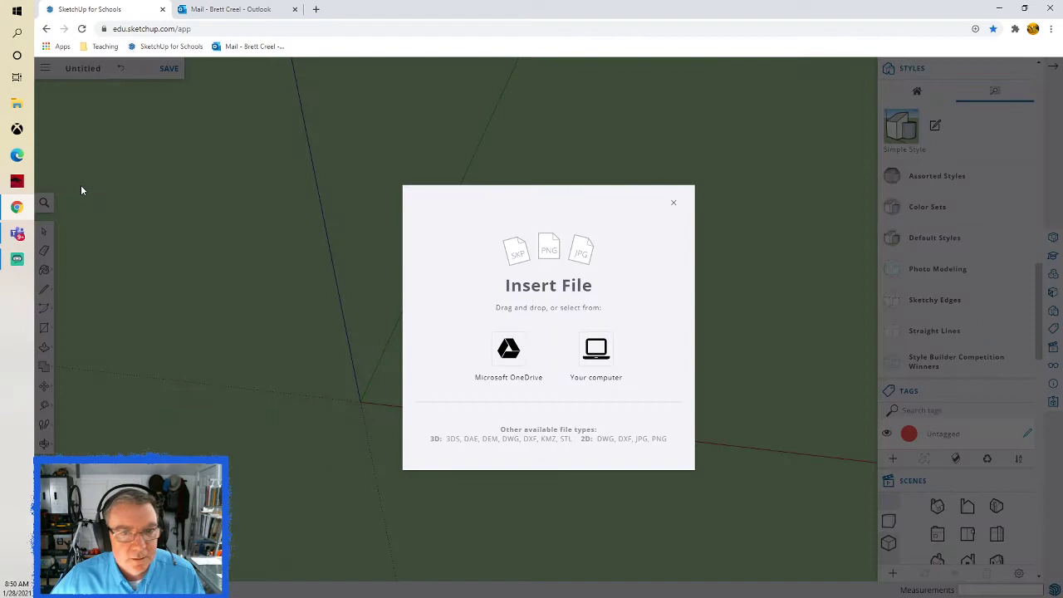
pyautogui.click(592, 352)
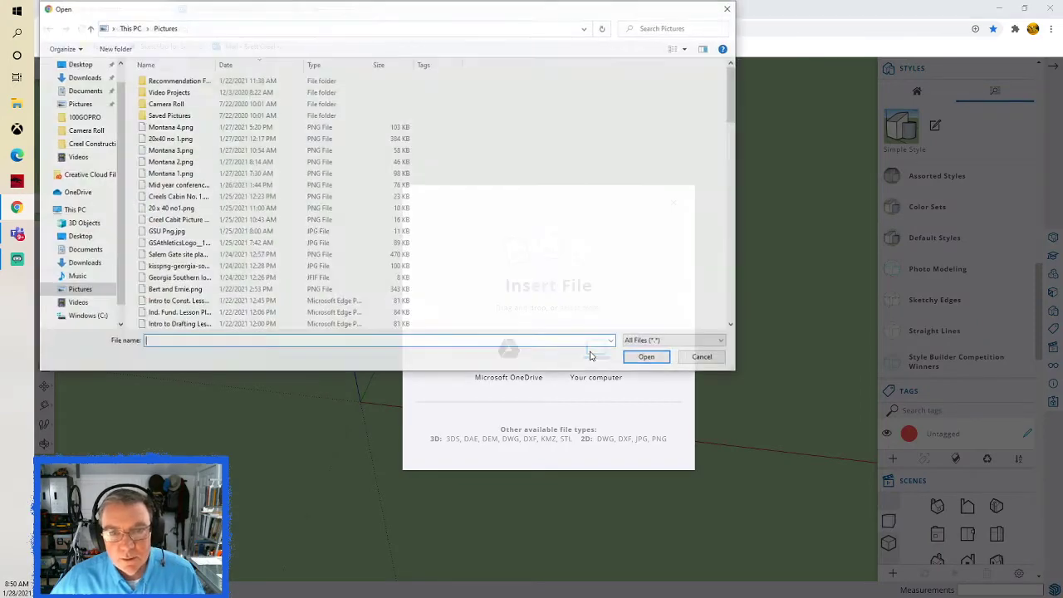
pyautogui.doubleClick(179, 164)
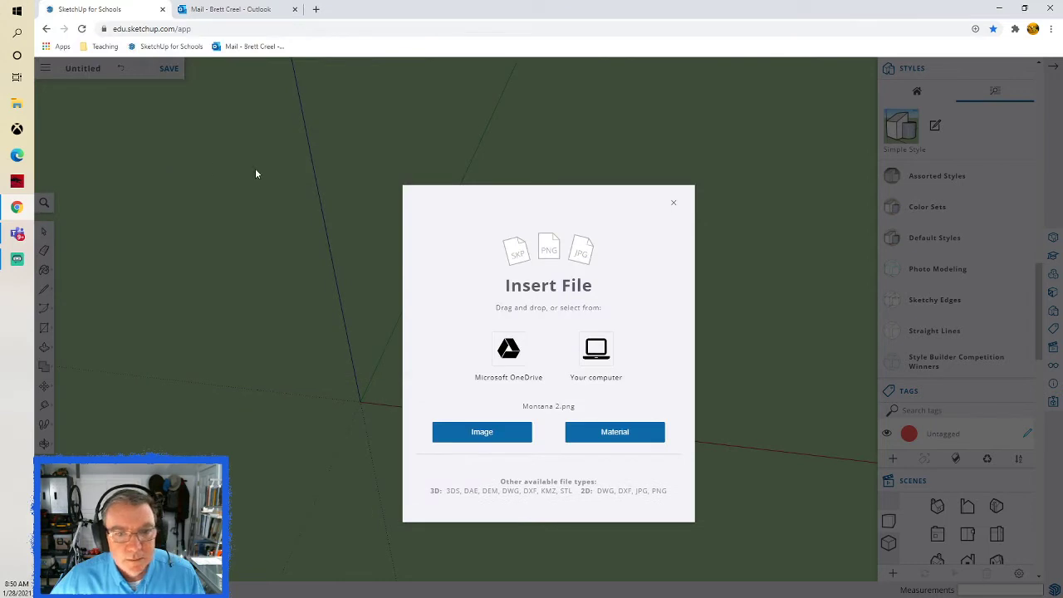
pyautogui.click(482, 432)
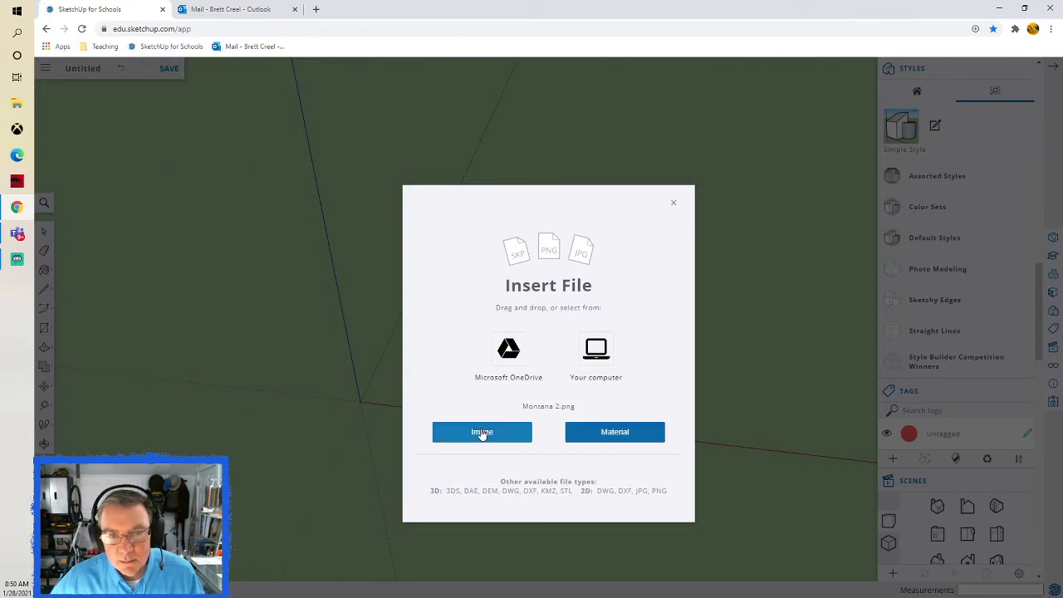
pyautogui.click(482, 432)
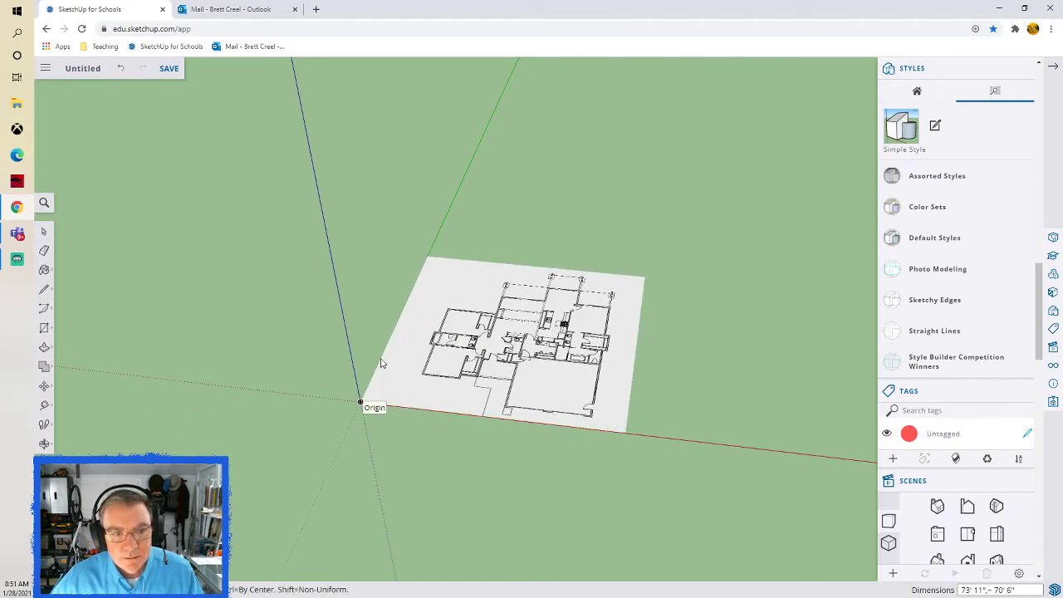
pyautogui.scroll(2, 396, 349)
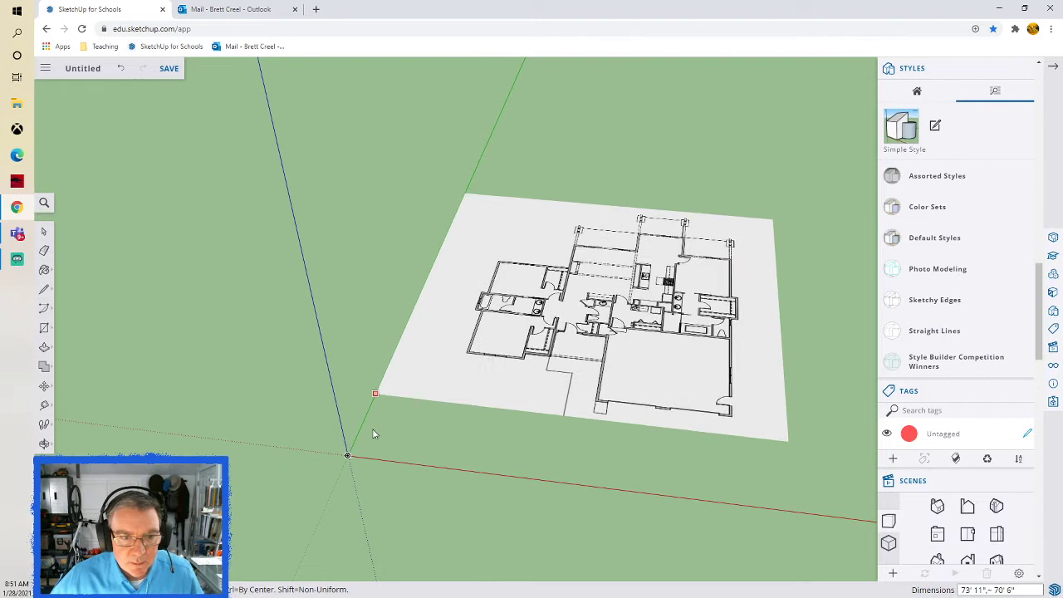
pyautogui.click(347, 456)
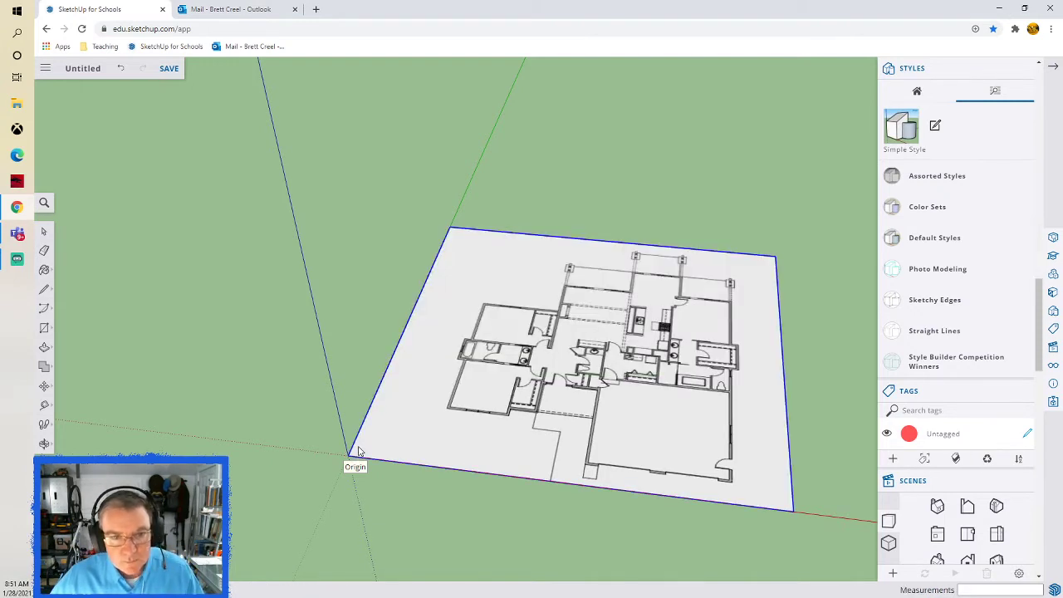
pyautogui.click(349, 294)
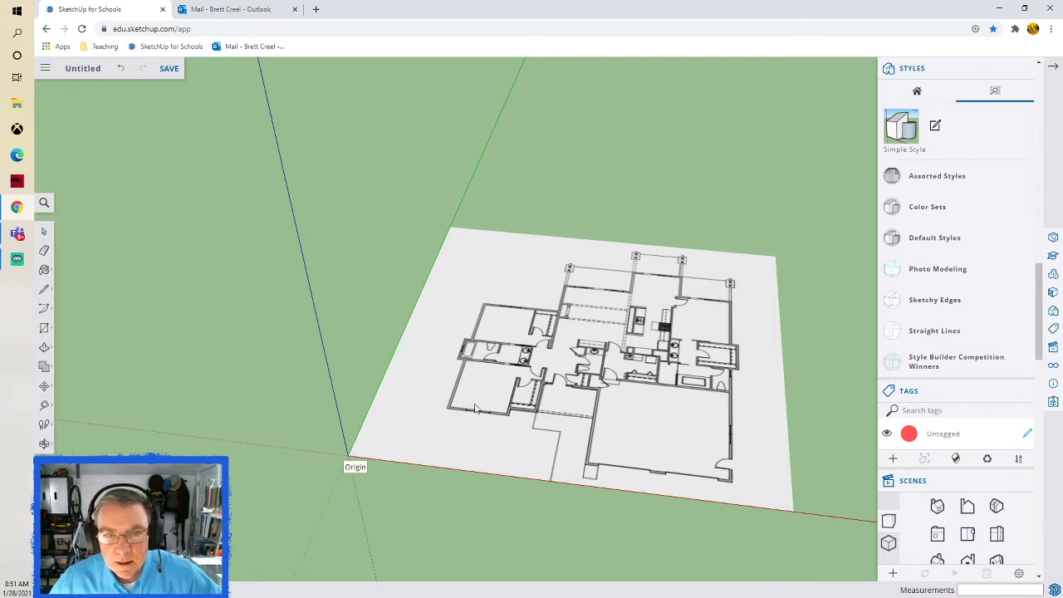
# - Examine the floor plan from several angles and standard views, ending in the top view
pyautogui.press('o')
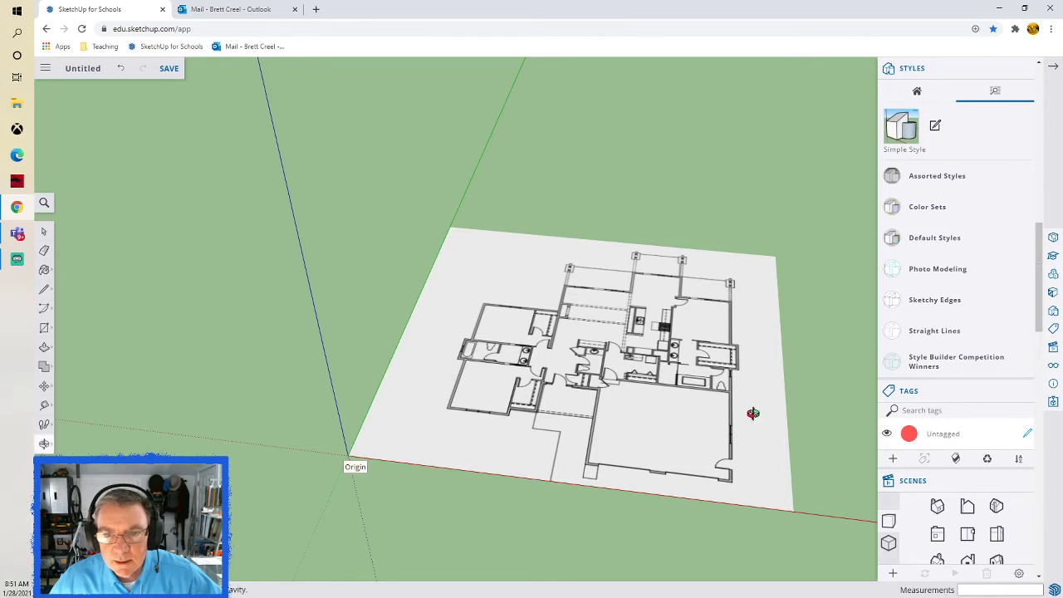
pyautogui.moveTo(755, 411); pyautogui.dragTo(254, 398)
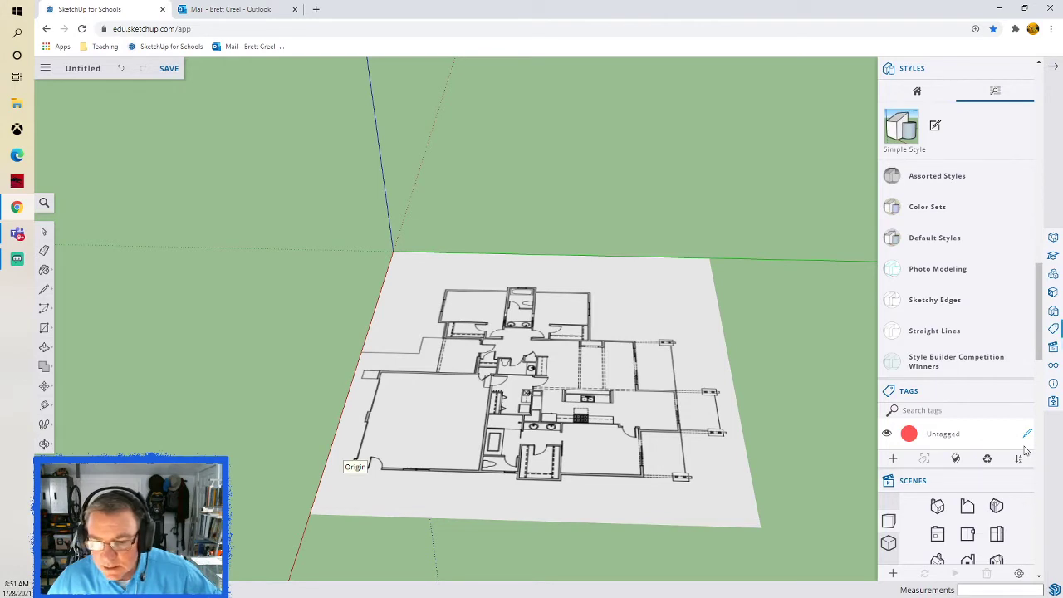
pyautogui.scroll(-3, 1002, 464)
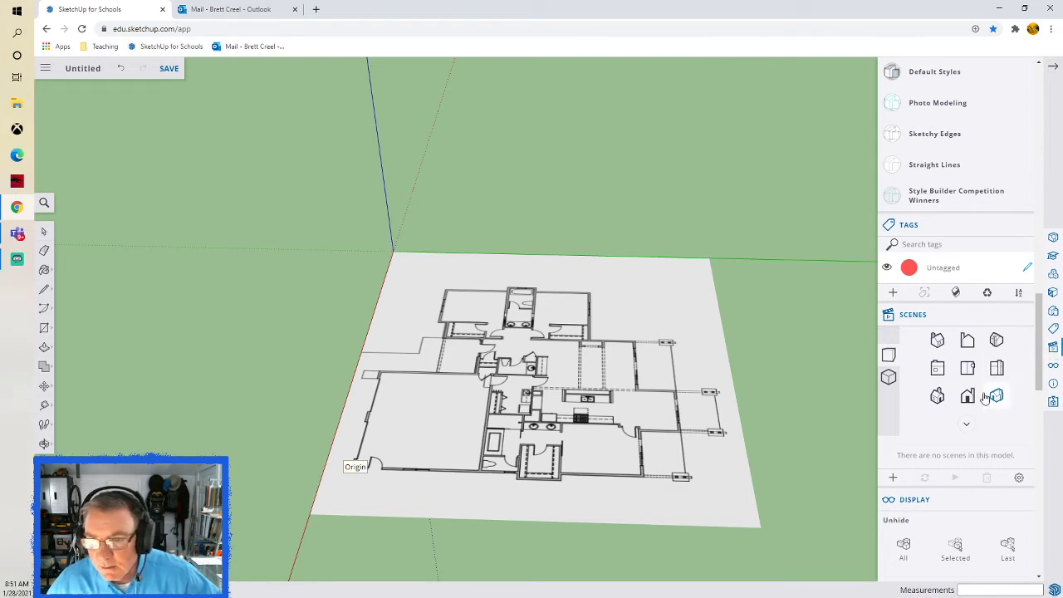
pyautogui.click(968, 369)
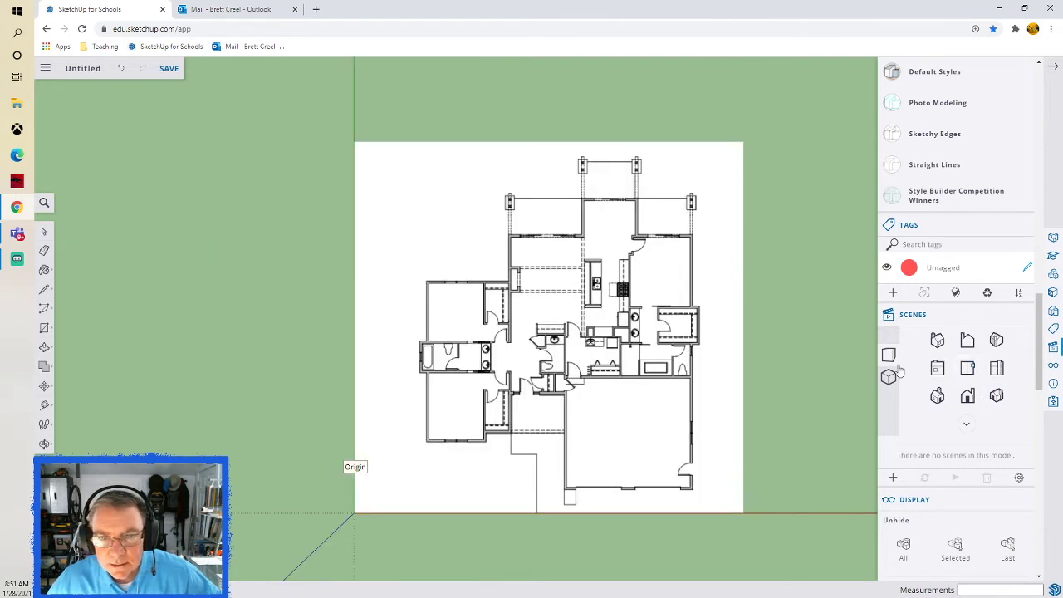
pyautogui.click(997, 368)
pyautogui.click(968, 396)
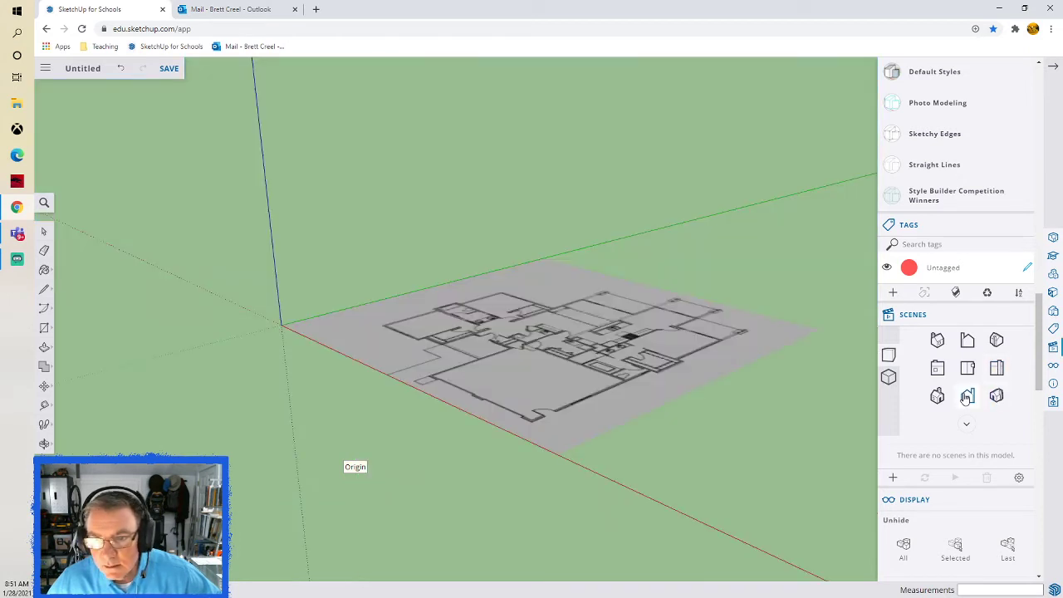
pyautogui.click(967, 368)
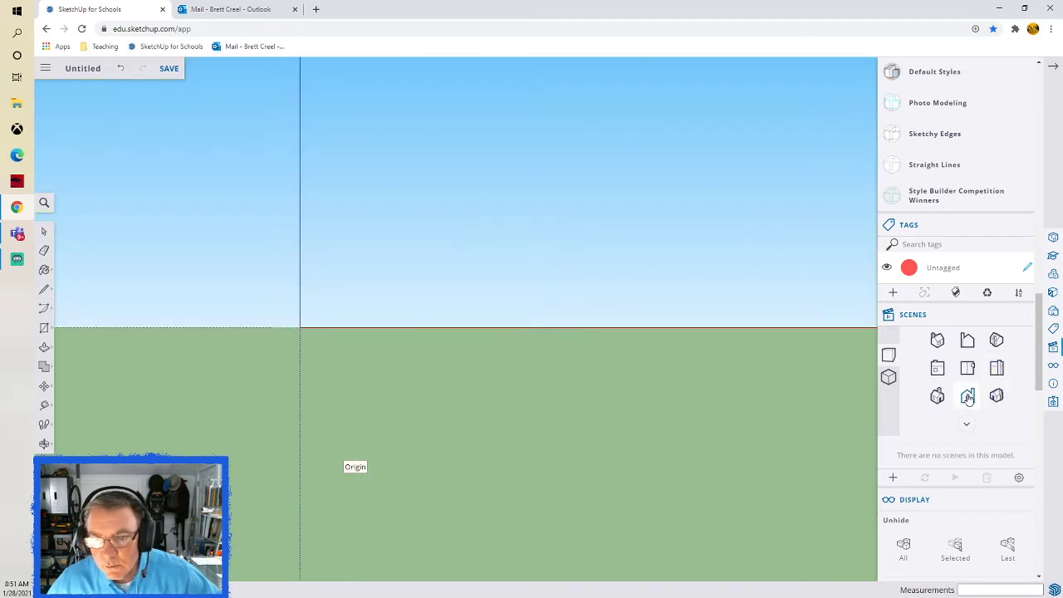
pyautogui.click(990, 342)
pyautogui.click(980, 344)
pyautogui.click(937, 370)
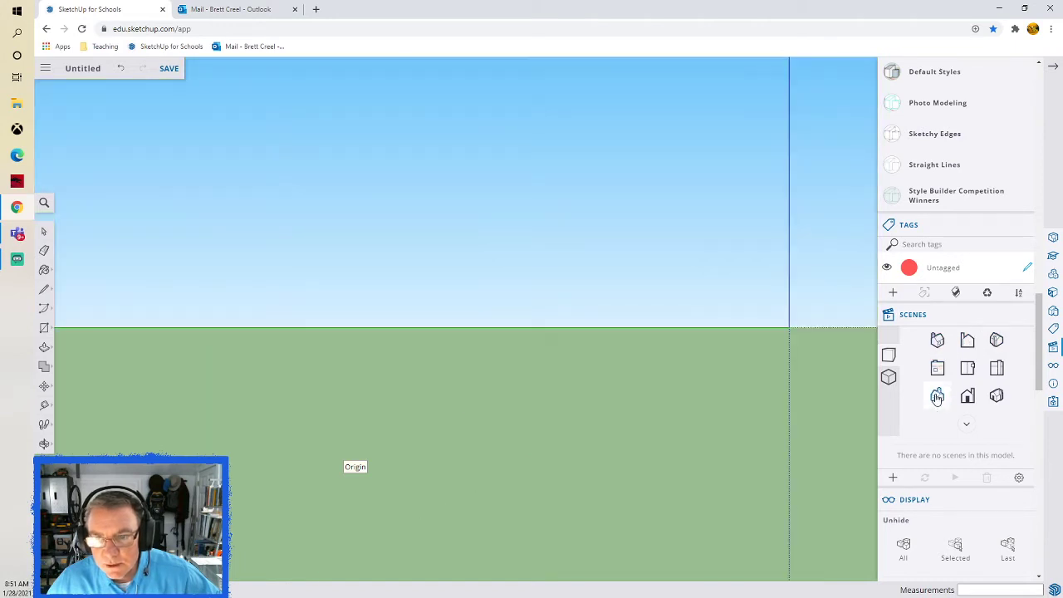
pyautogui.click(937, 397)
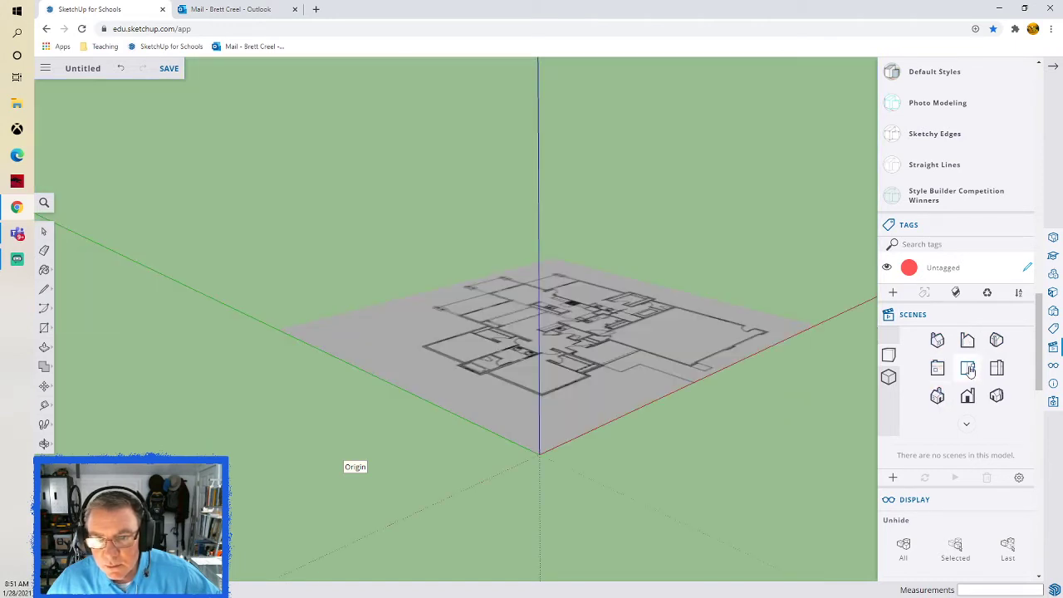
pyautogui.click(968, 369)
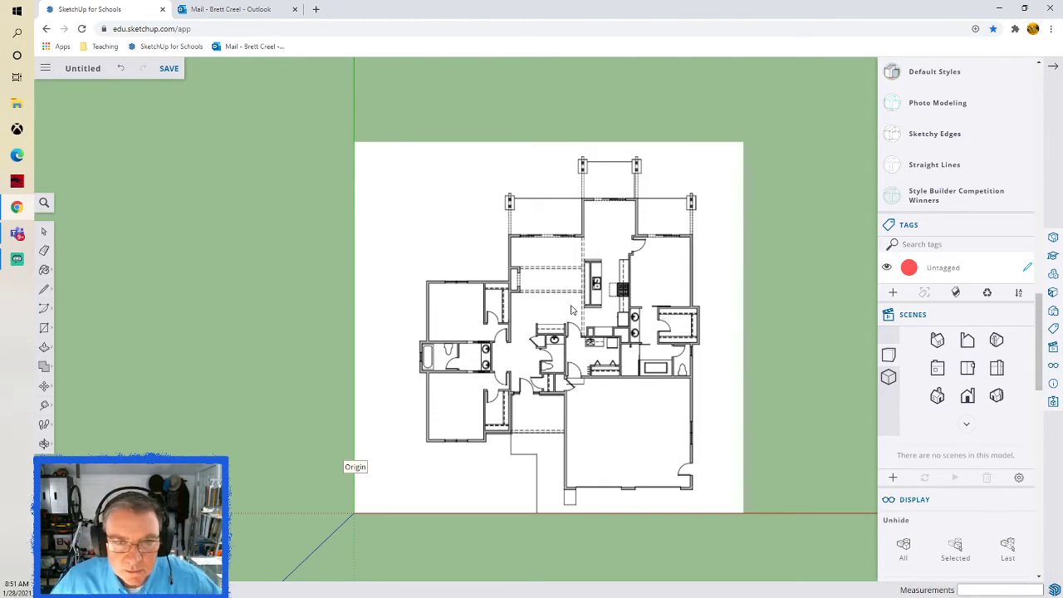
# - Measure the outer width of the projecting room's upper wall, corner to corner, with the Tape Measure tool
pyautogui.scroll(5, 620, 205)
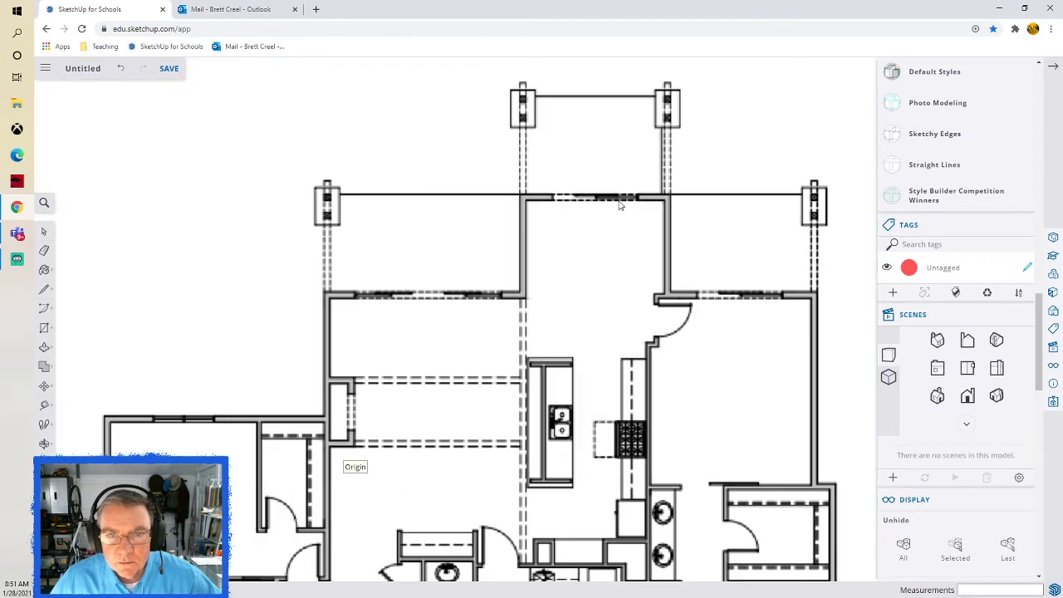
pyautogui.scroll(4, 619, 205)
pyautogui.scroll(1, 620, 205)
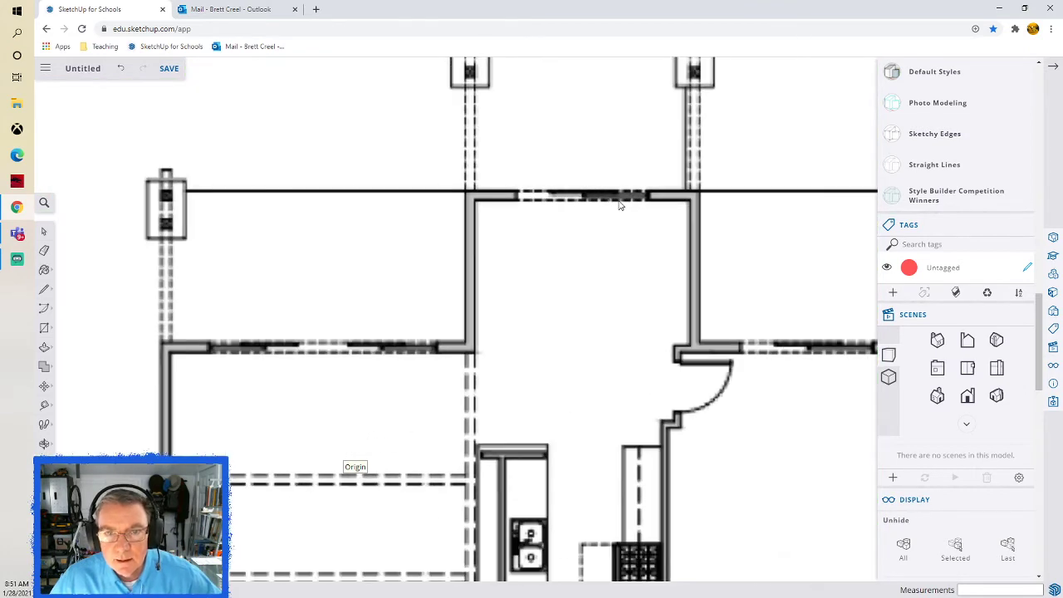
pyautogui.scroll(-3, 620, 205)
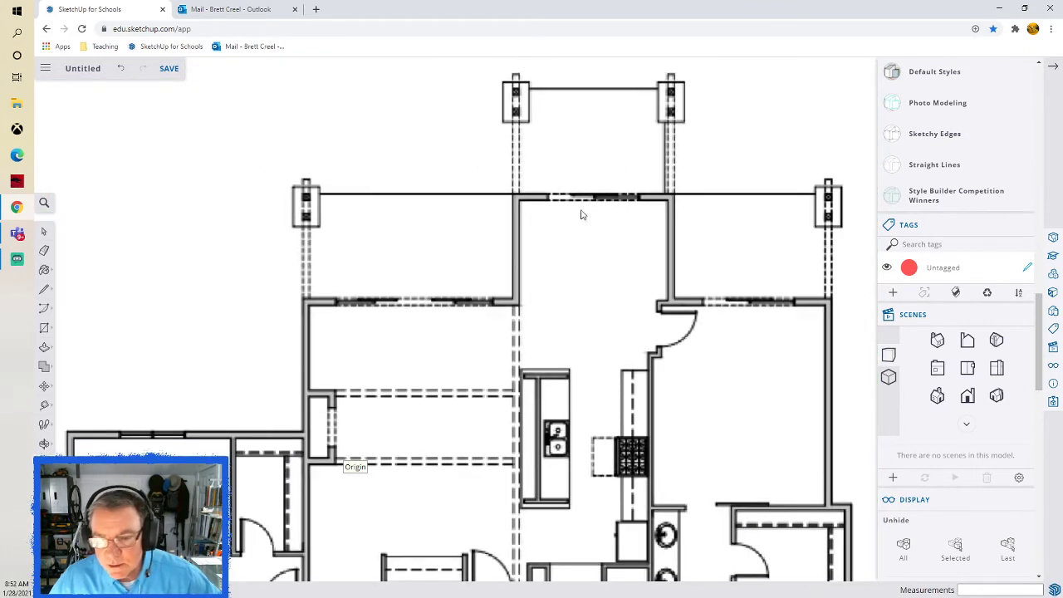
pyautogui.scroll(-3, 559, 244)
pyautogui.scroll(3, 558, 245)
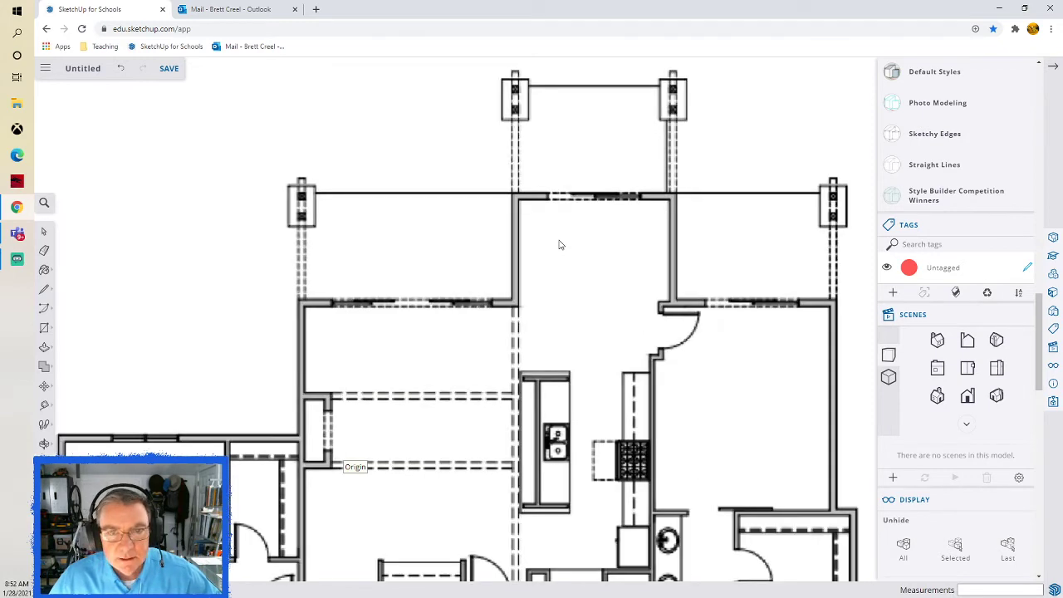
pyautogui.scroll(1, 552, 216)
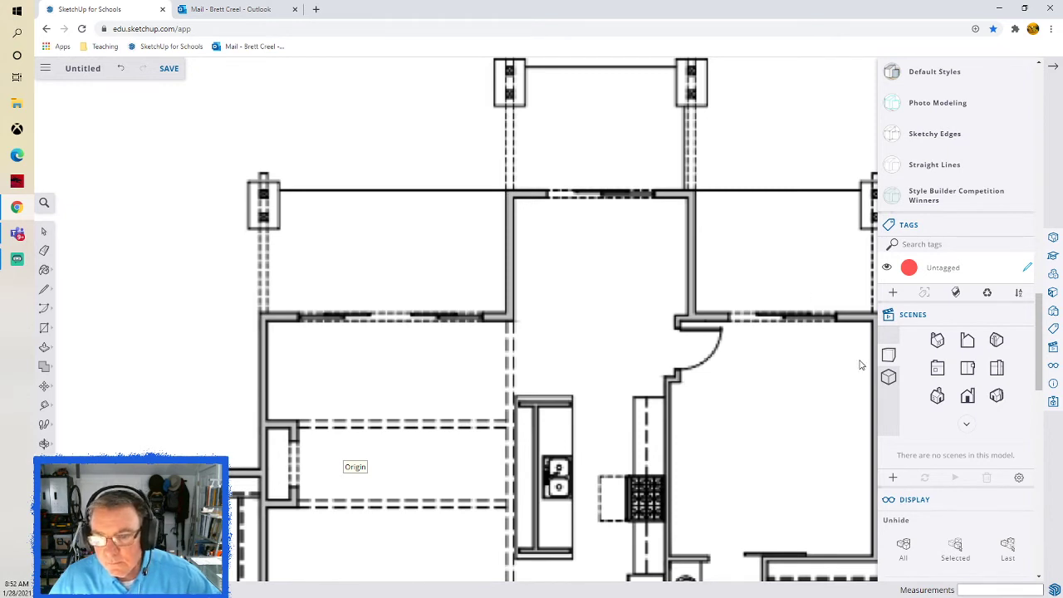
pyautogui.click(44, 406)
pyautogui.click(73, 349)
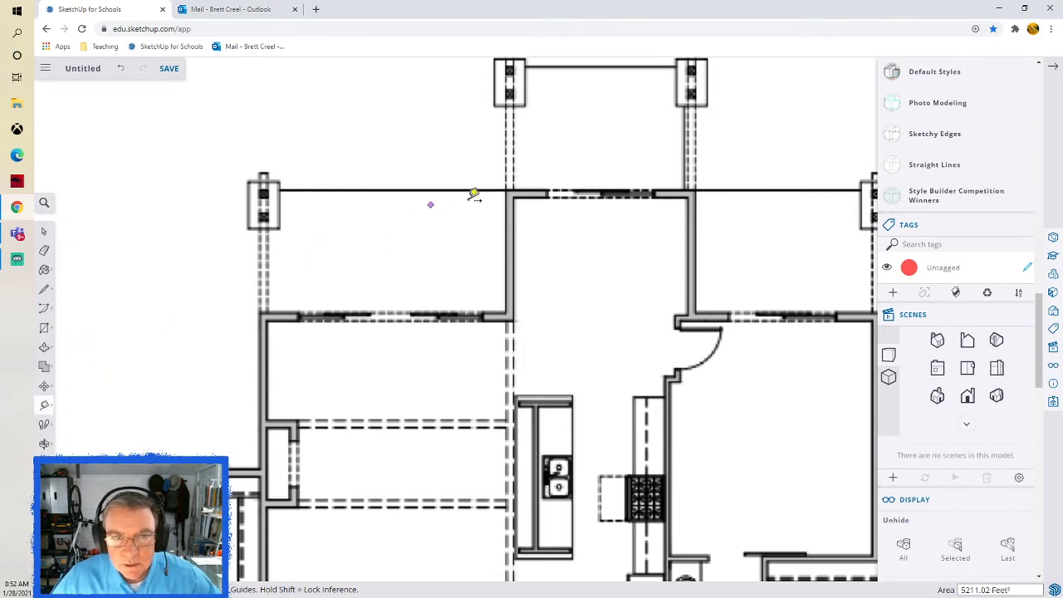
pyautogui.scroll(3, 512, 181)
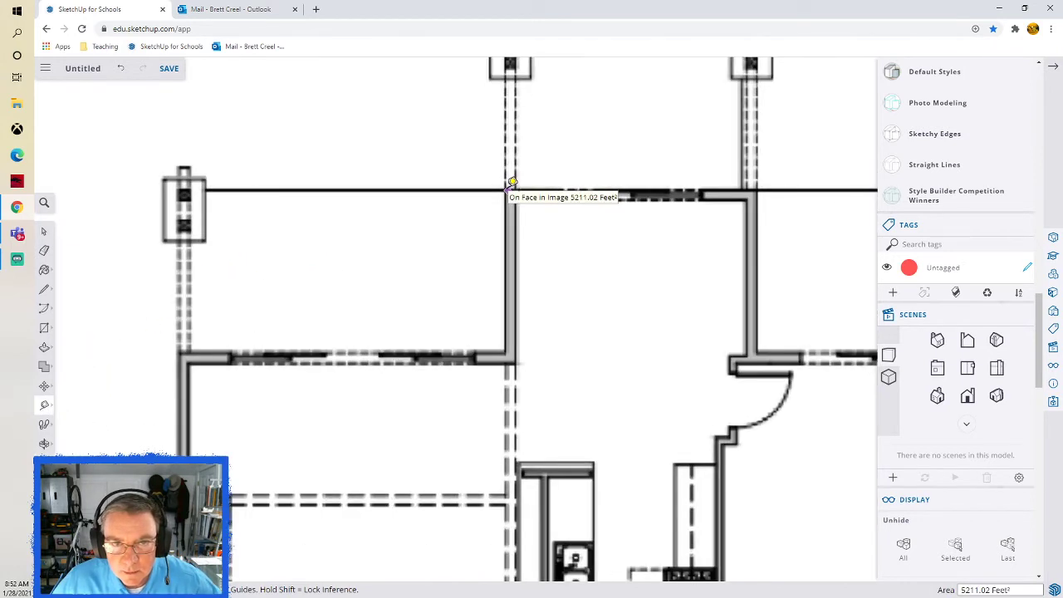
pyautogui.scroll(3, 513, 181)
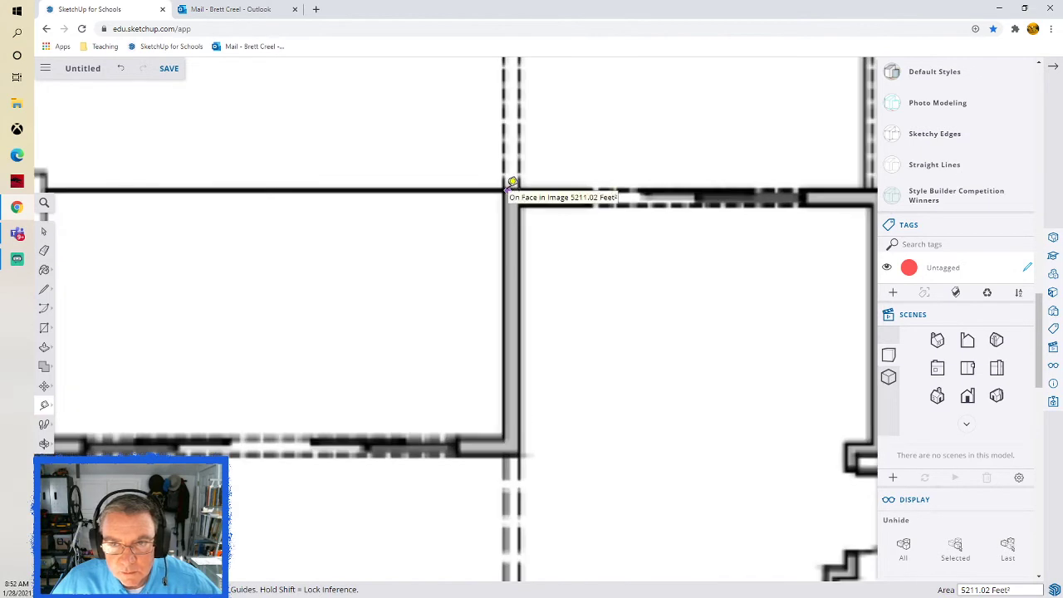
pyautogui.scroll(-1, 510, 182)
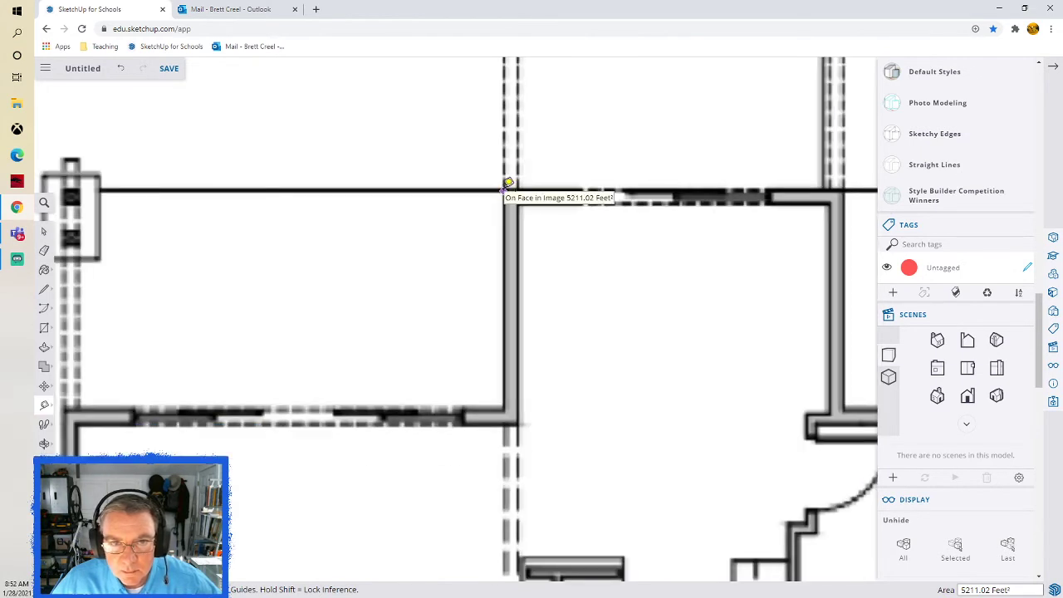
pyautogui.click(504, 191)
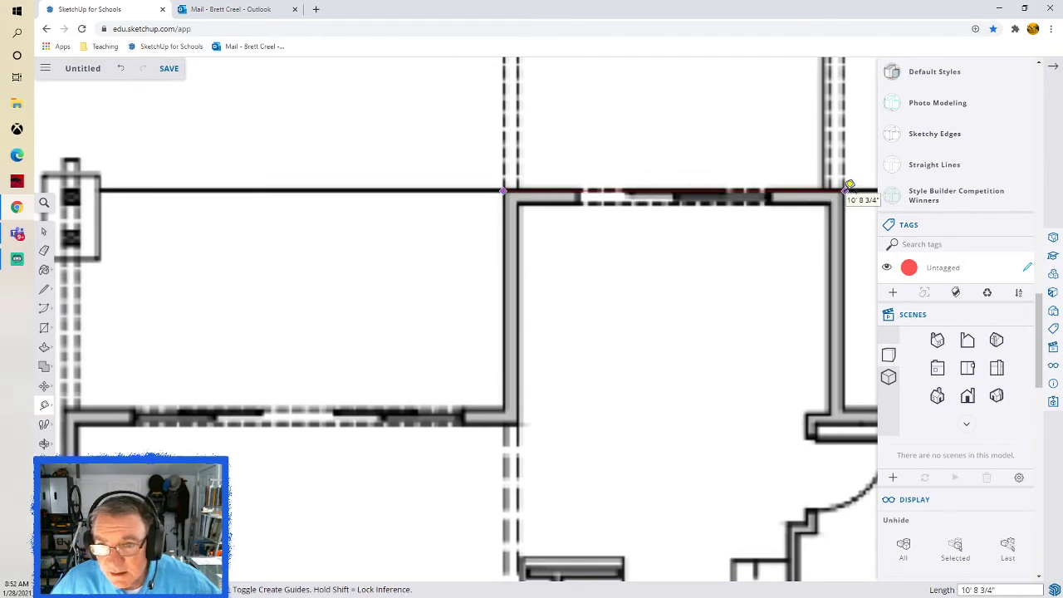
pyautogui.click(846, 190)
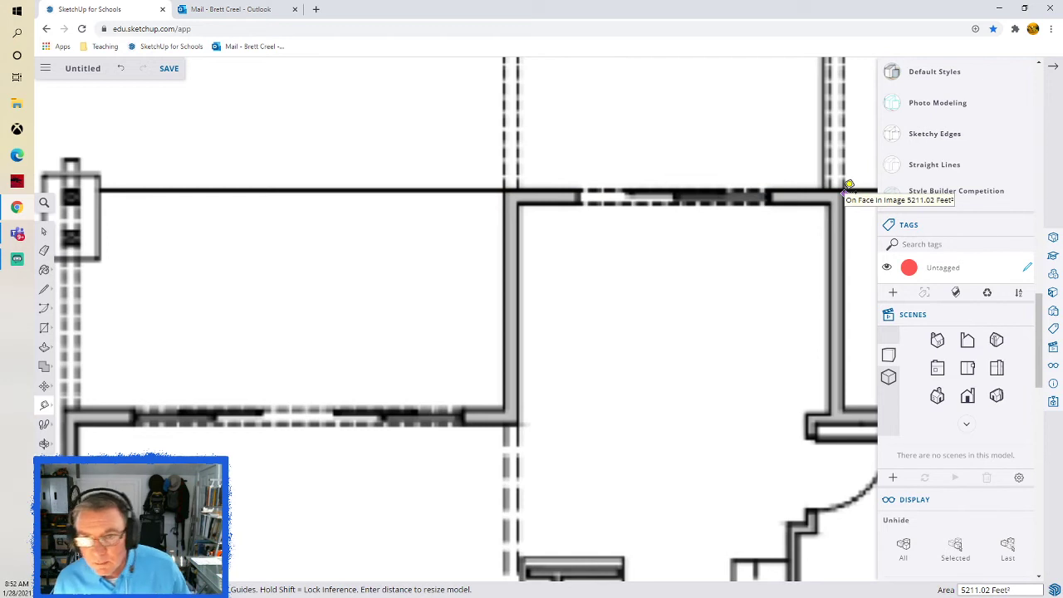
# - Resize the whole model by entering 12'4' as the measured wall's length and accepting the resize
pyautogui.write('1')
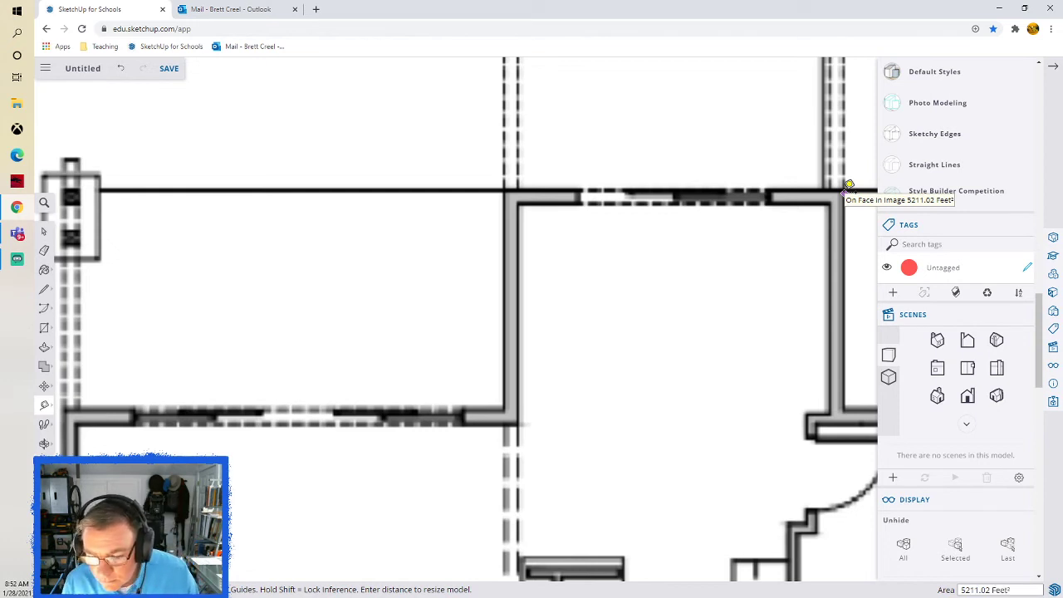
pyautogui.write("12'4")
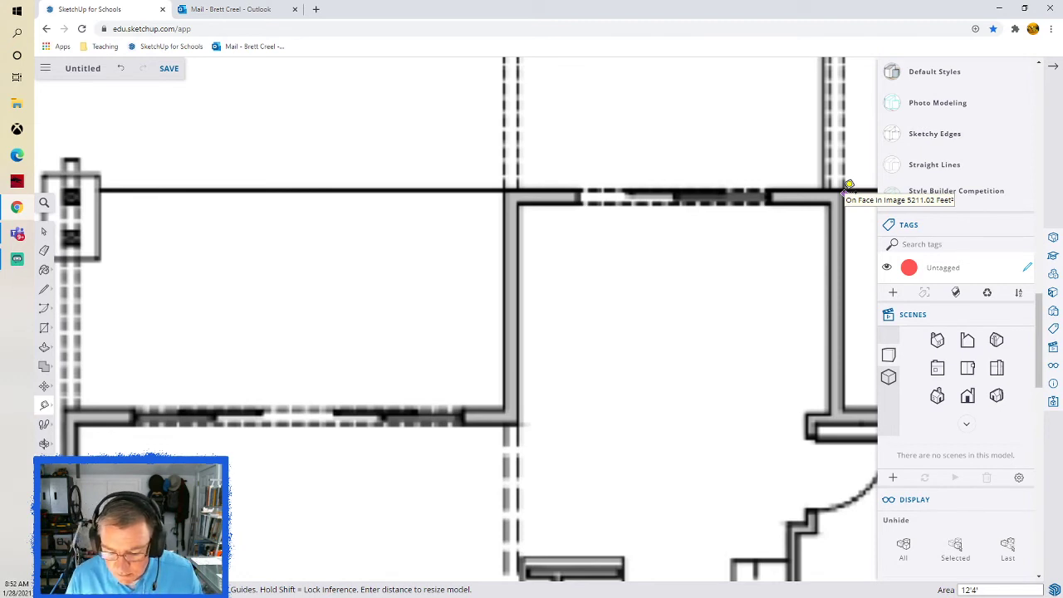
pyautogui.press('Return')
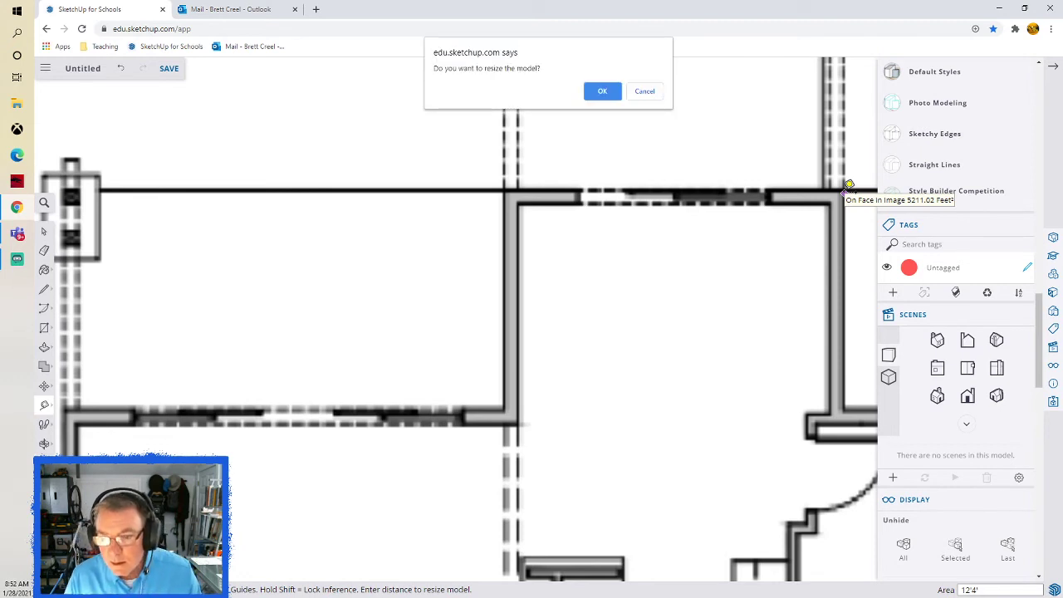
pyautogui.click(601, 93)
# - Examine the resized floor plan from above, in an isometric view and from orbited angles, both close up and as a whole
pyautogui.scroll(-2, 583, 176)
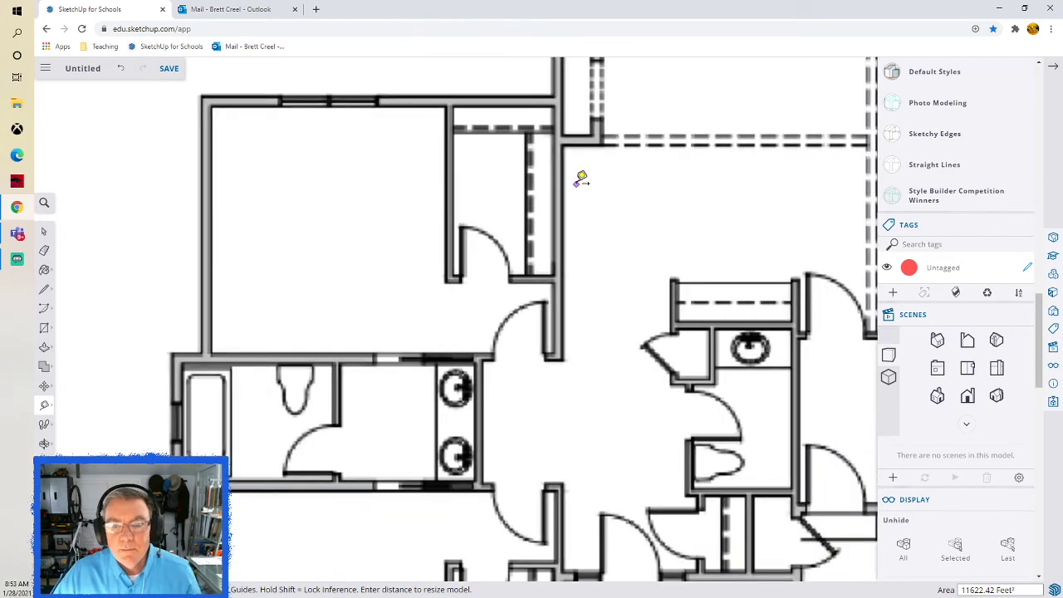
pyautogui.scroll(-4, 581, 179)
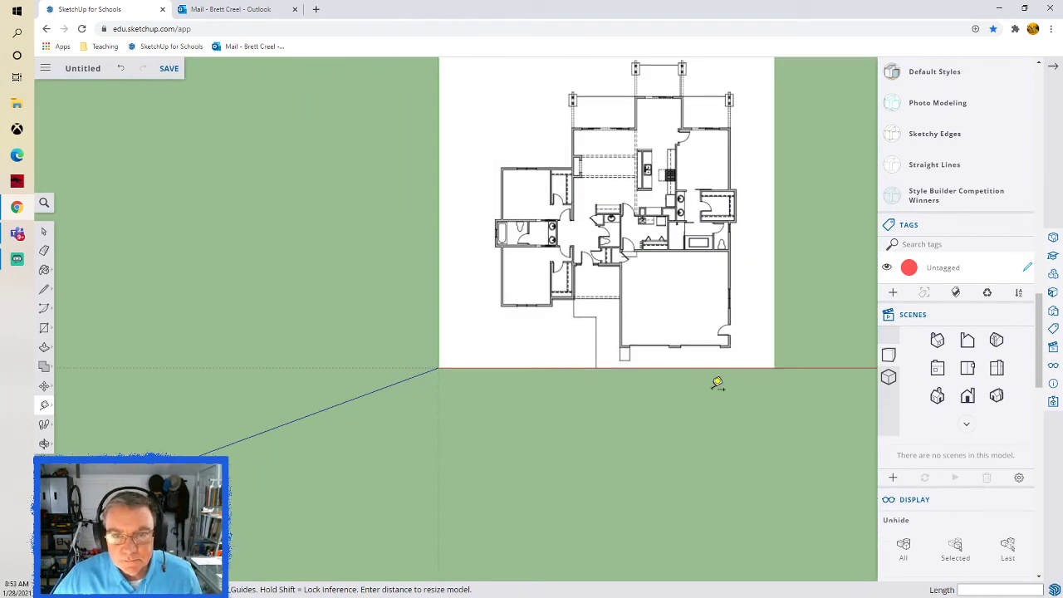
pyautogui.click(937, 398)
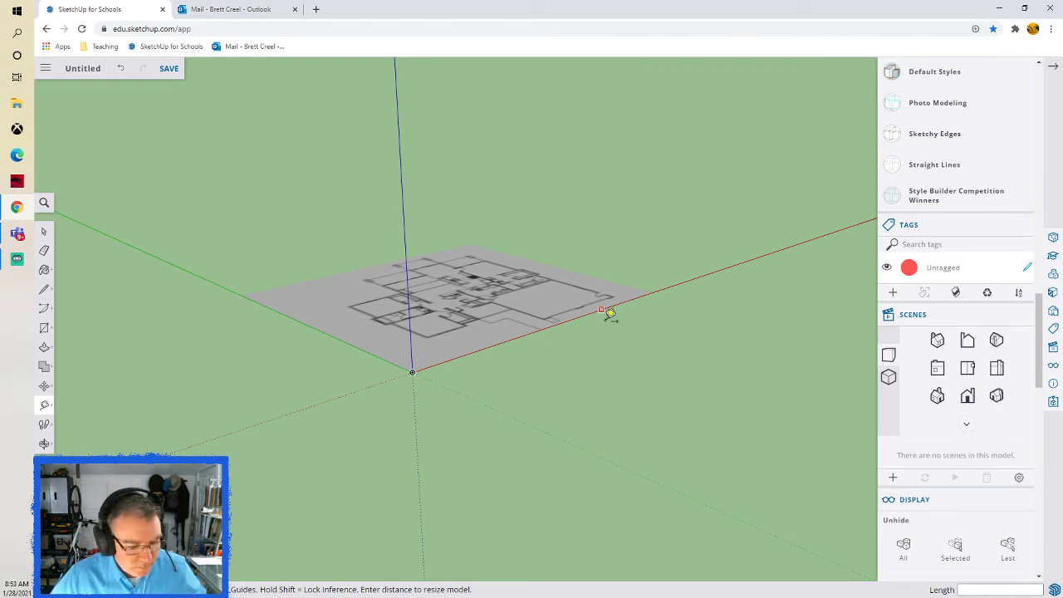
pyautogui.press('space')
pyautogui.press('o')
pyautogui.moveTo(605, 356); pyautogui.dragTo(392, 397)
pyautogui.press('space')
pyautogui.scroll(5, 493, 325)
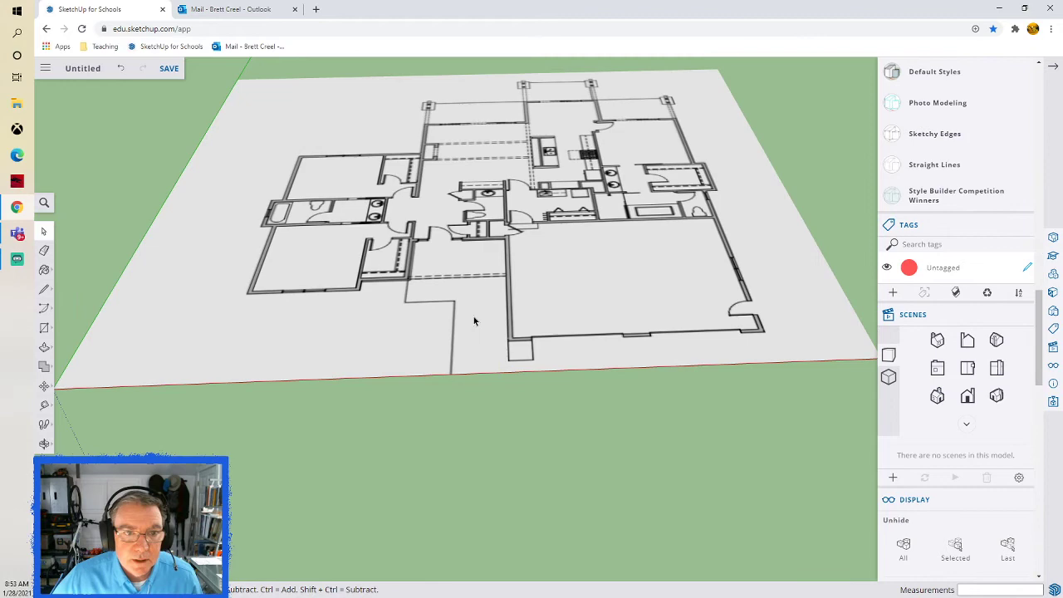
pyautogui.scroll(5, 367, 286)
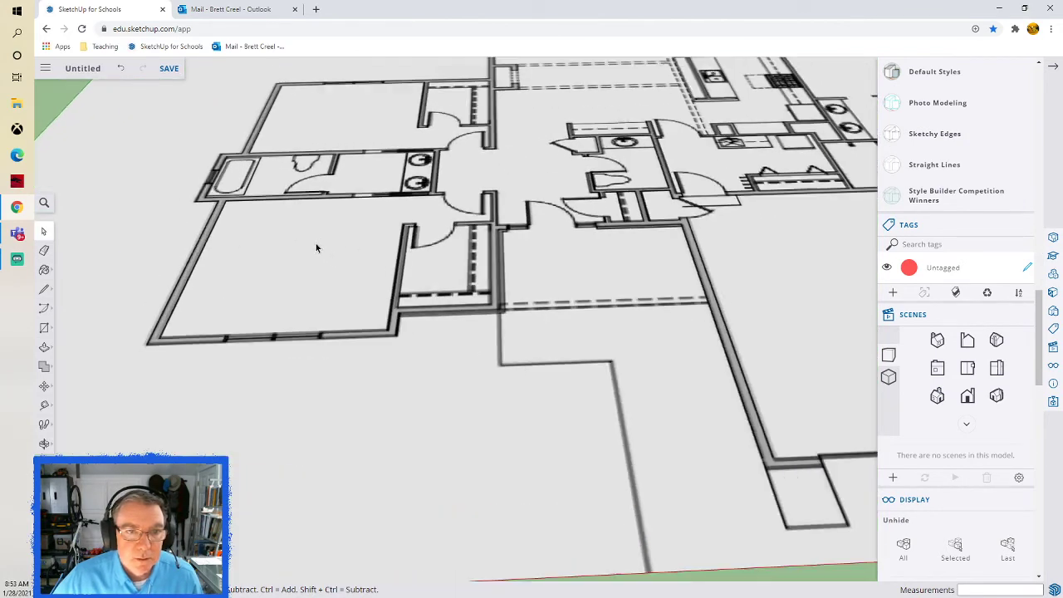
pyautogui.scroll(-8, 316, 246)
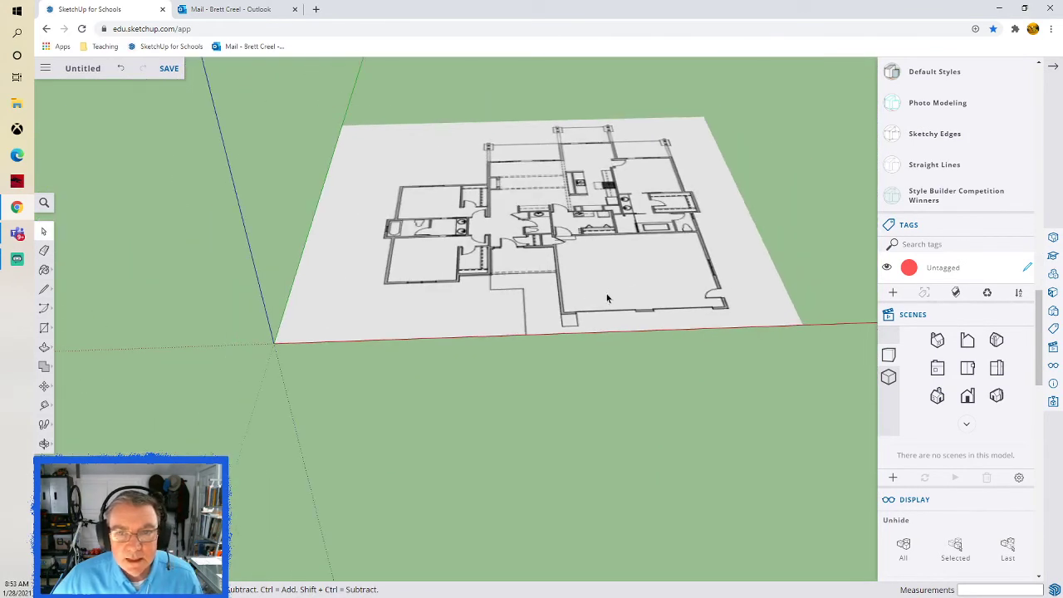
pyautogui.moveTo(674, 374); pyautogui.dragTo(640, 374, button='middle')
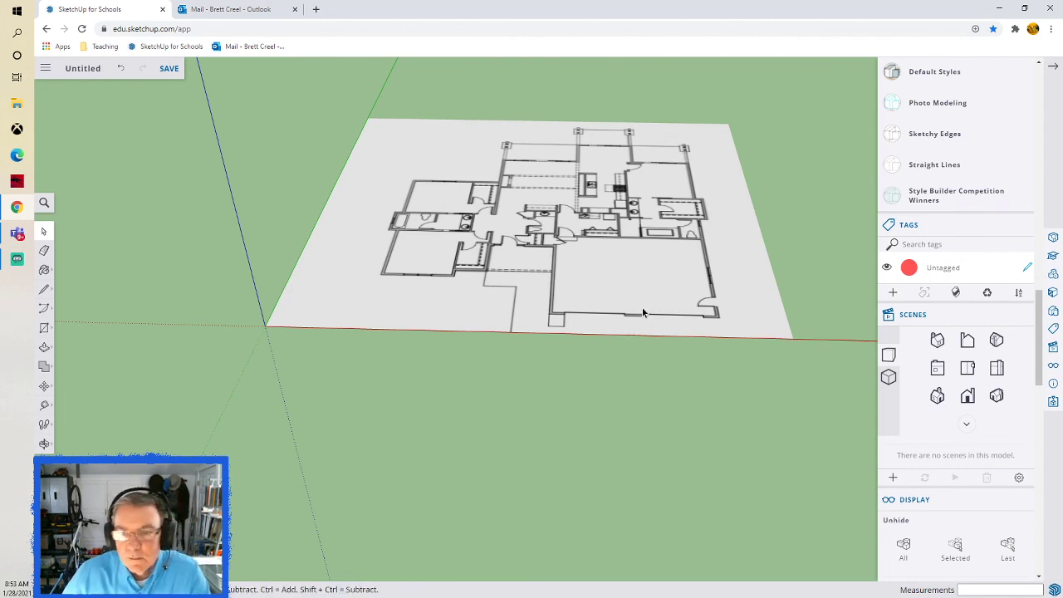
pyautogui.scroll(4, 621, 276)
pyautogui.scroll(-2, 621, 277)
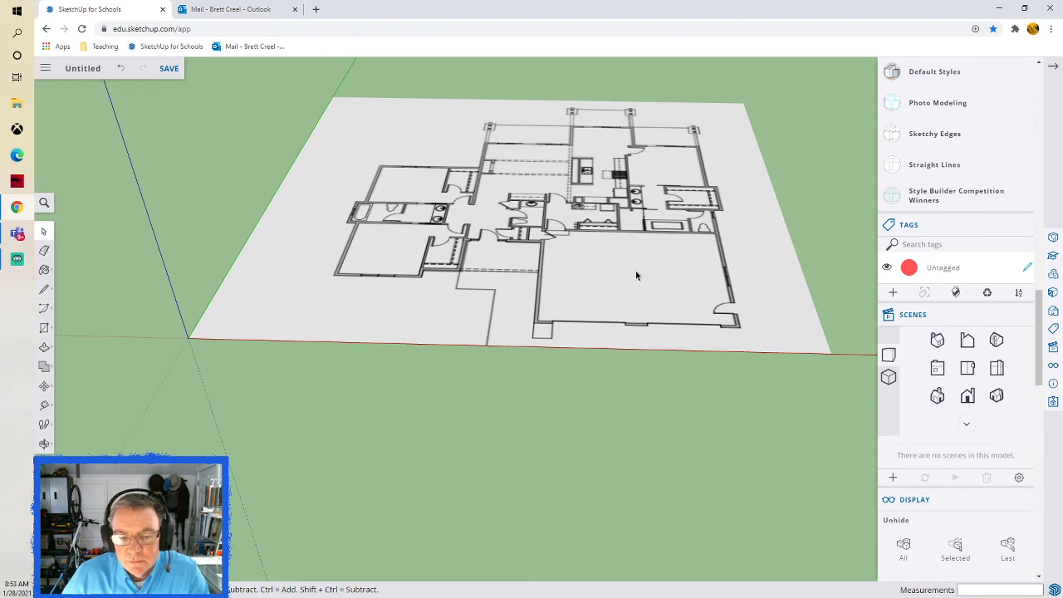